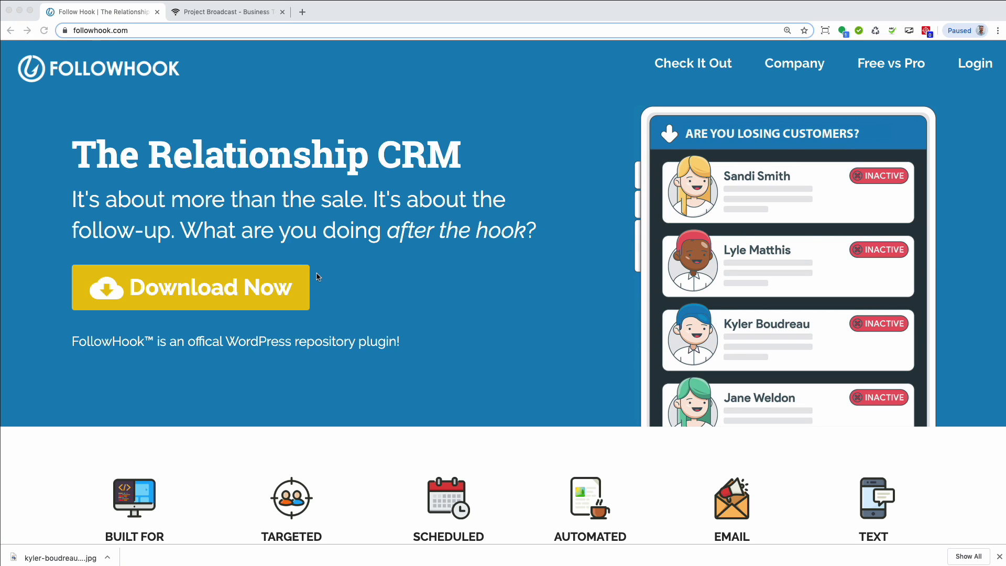
Switch from the FollowHook website to the Project Broadcast chat tab.
key(ctrl+Tab)
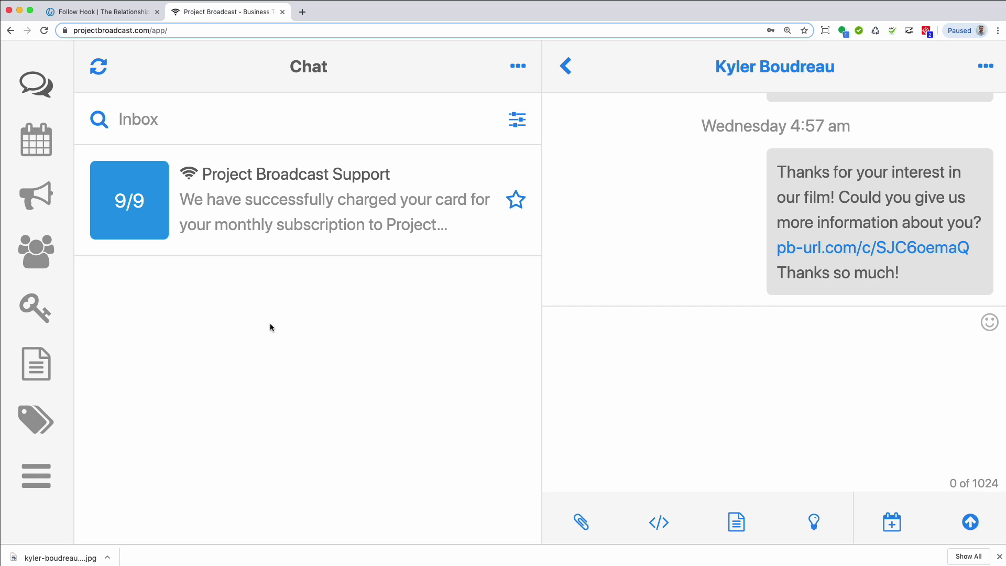
Save a new 'Business Card' template with a self-introduction message containing a website link.
click(42, 371)
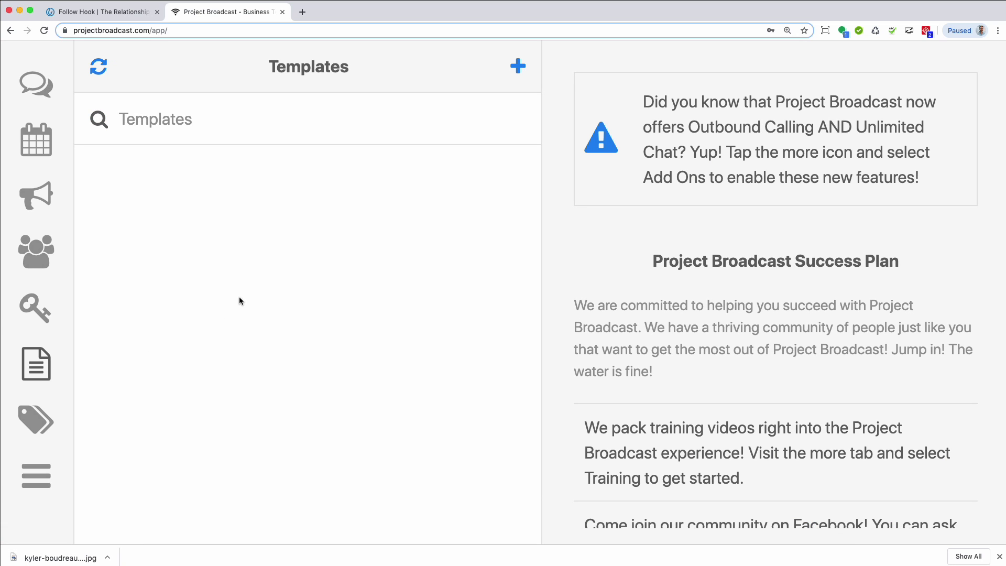
click(518, 73)
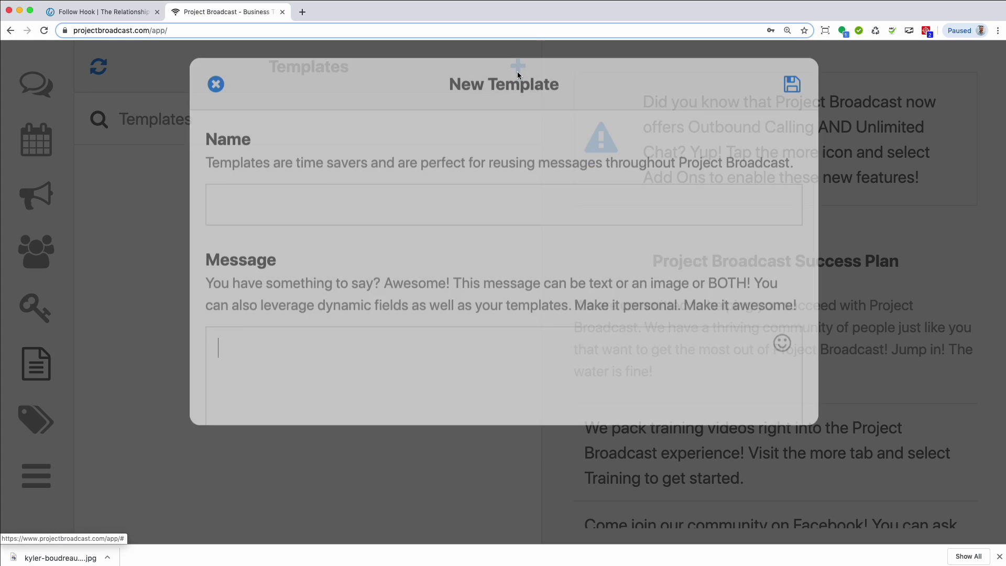
click(302, 249)
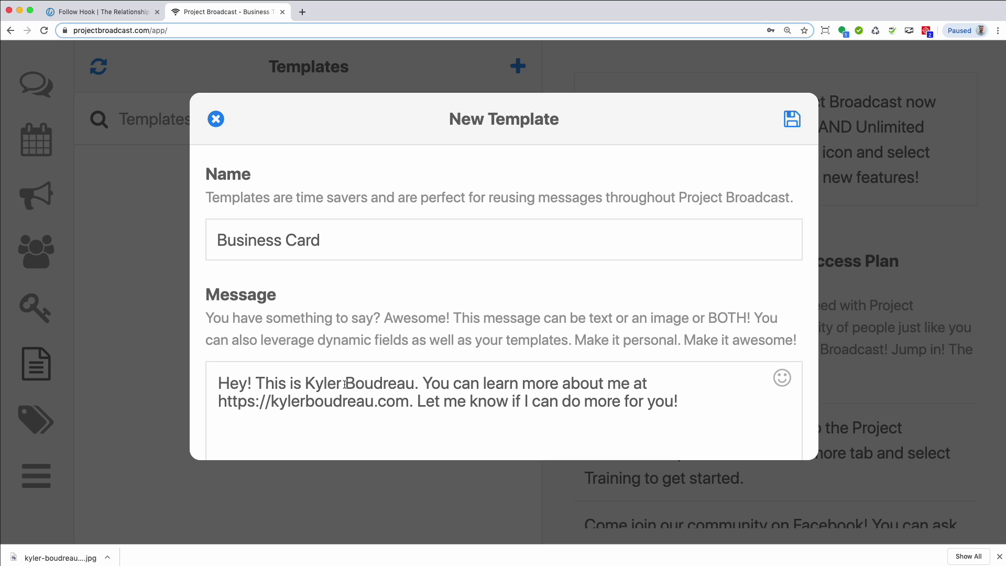
drag(218, 402, 409, 401)
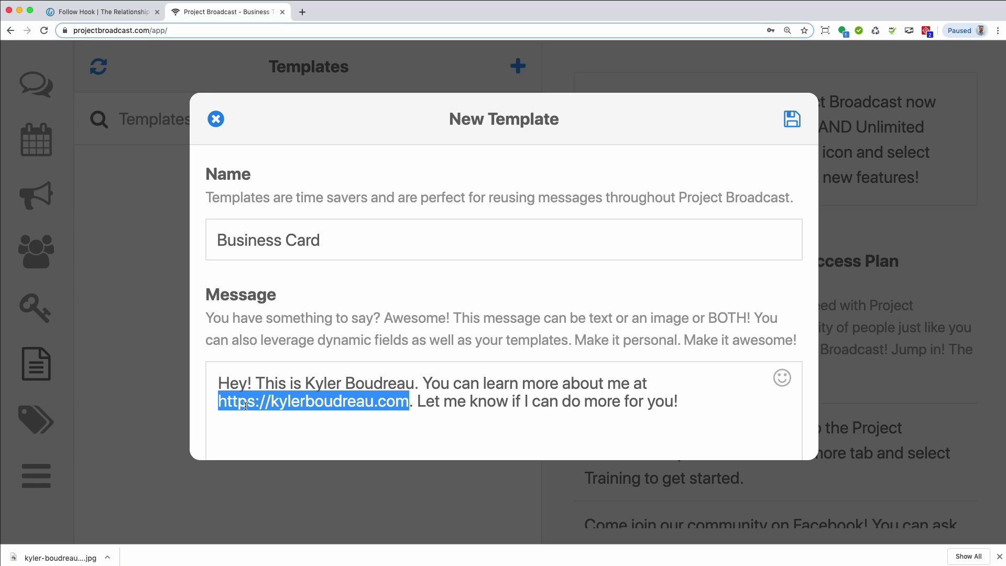
click(444, 405)
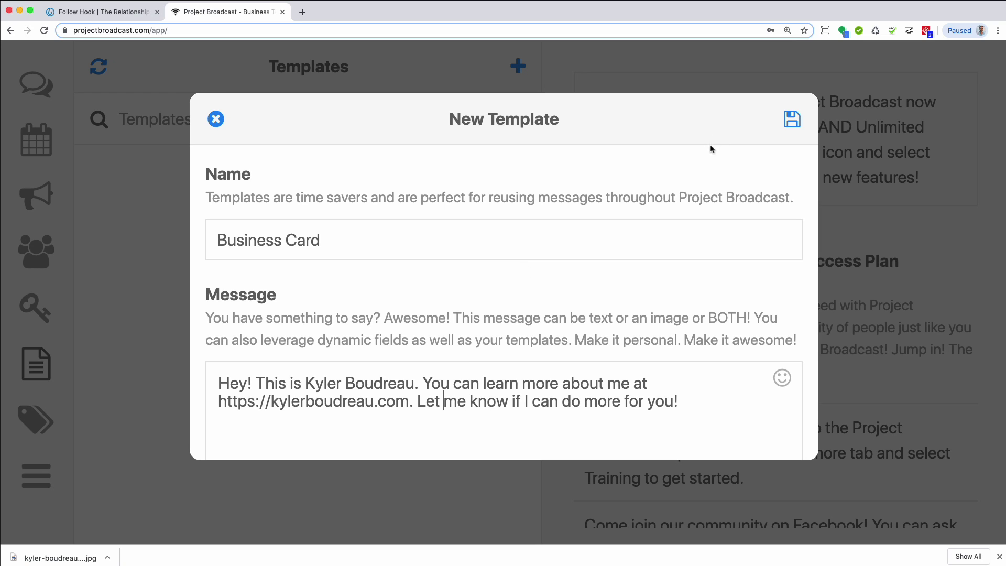
click(791, 120)
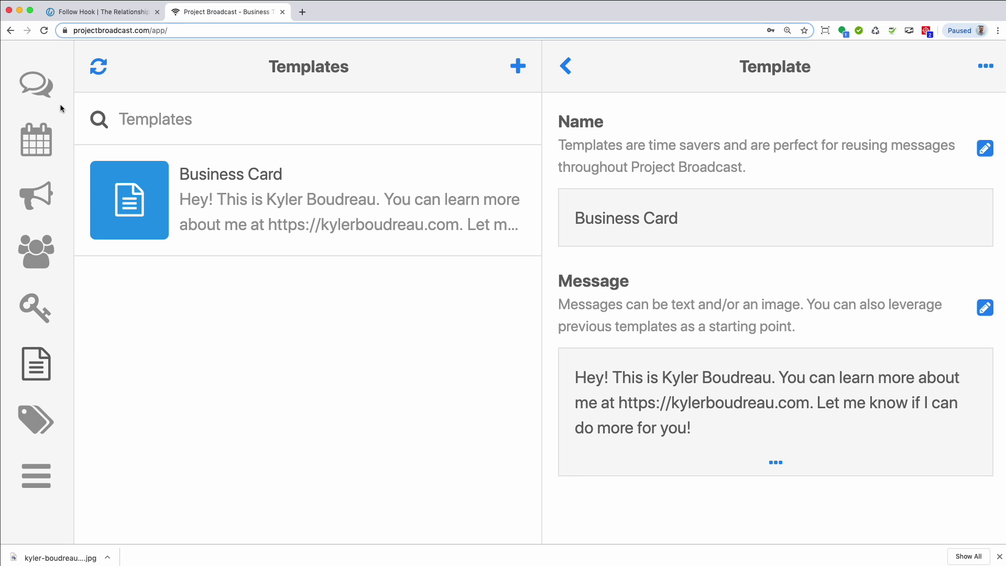
Insert the Business Card template into the open conversation's message box, then return to Templates.
click(35, 84)
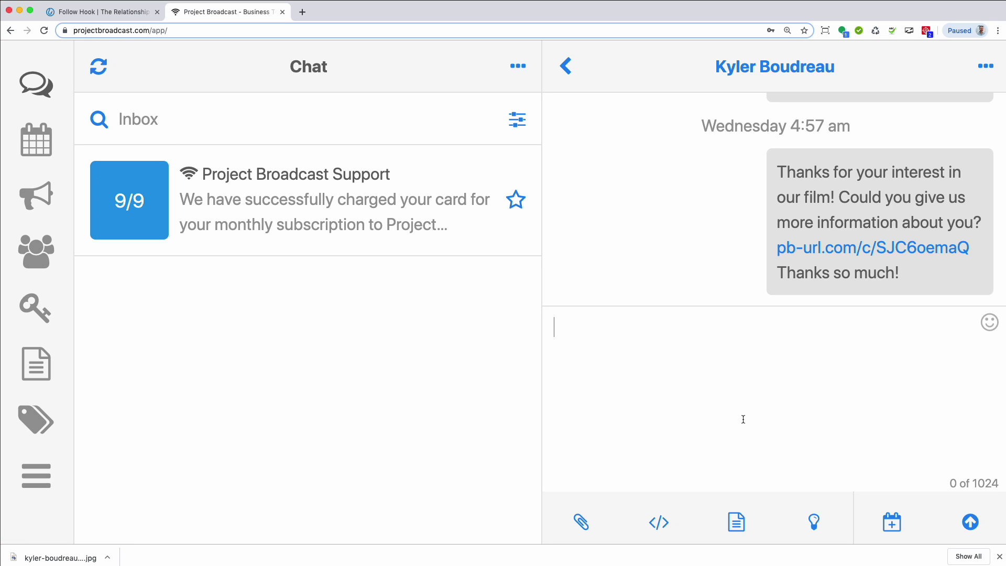
click(737, 524)
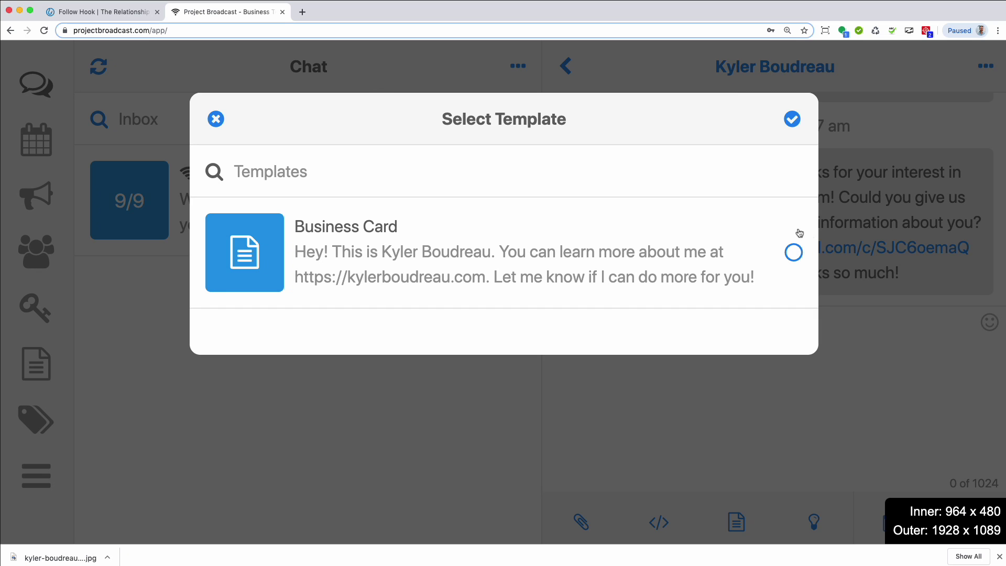
click(793, 254)
click(788, 125)
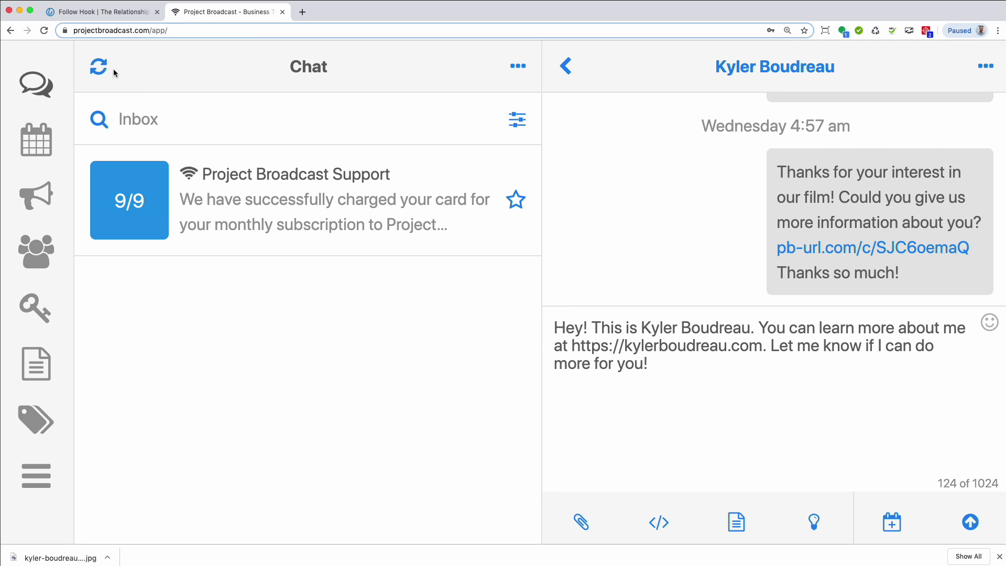
click(36, 363)
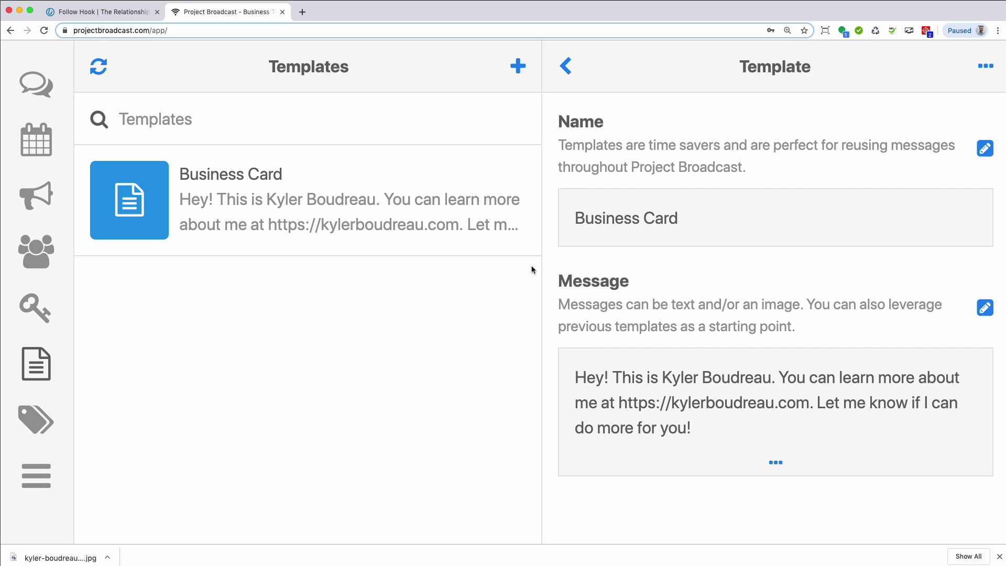
Attach a photo to the Business Card template's message and save it.
click(983, 309)
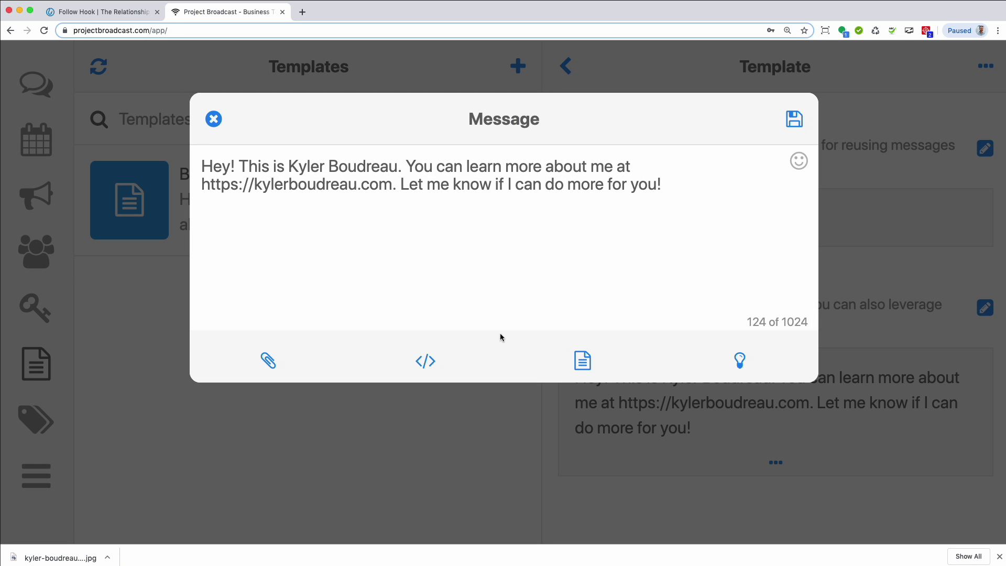
click(269, 359)
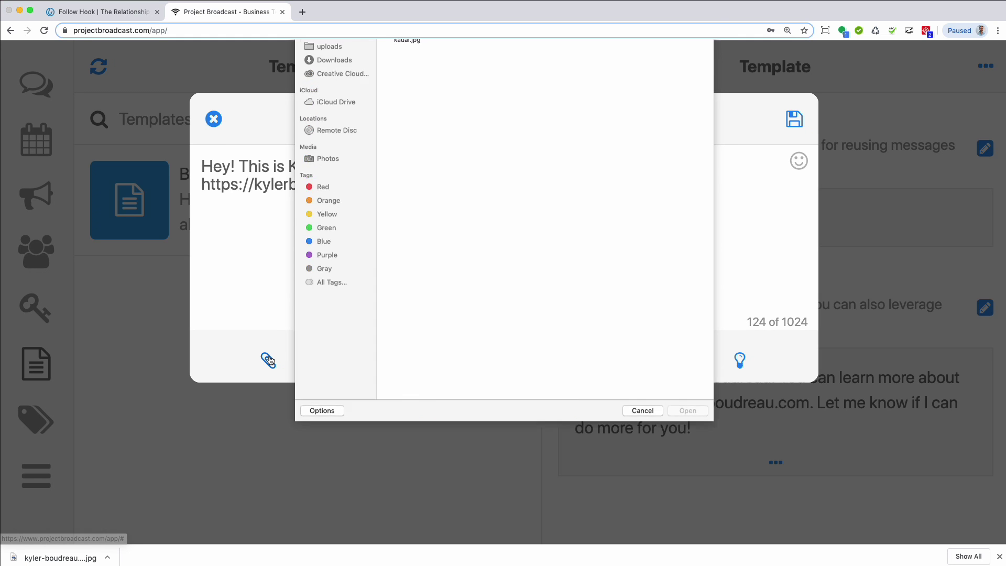
click(407, 89)
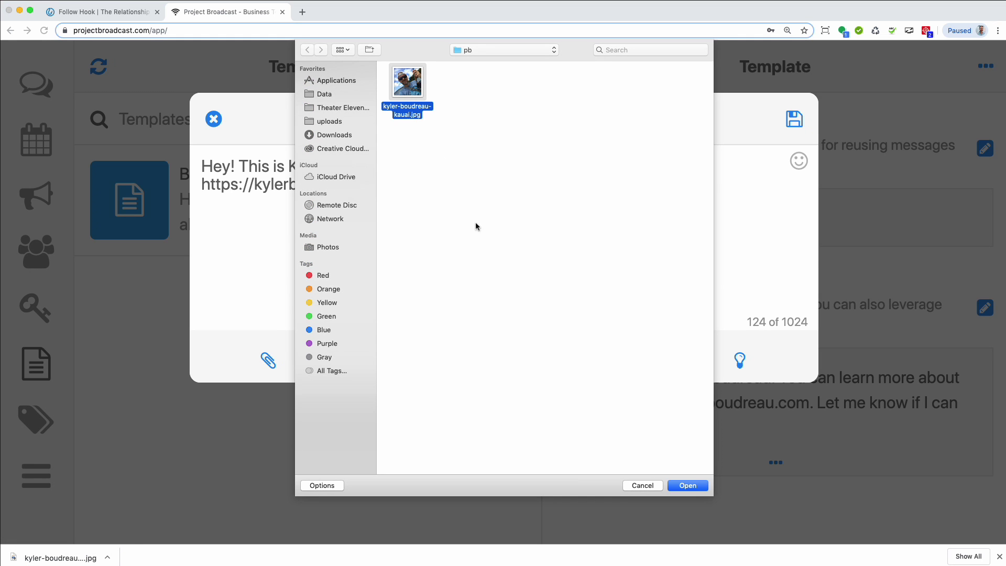
click(680, 485)
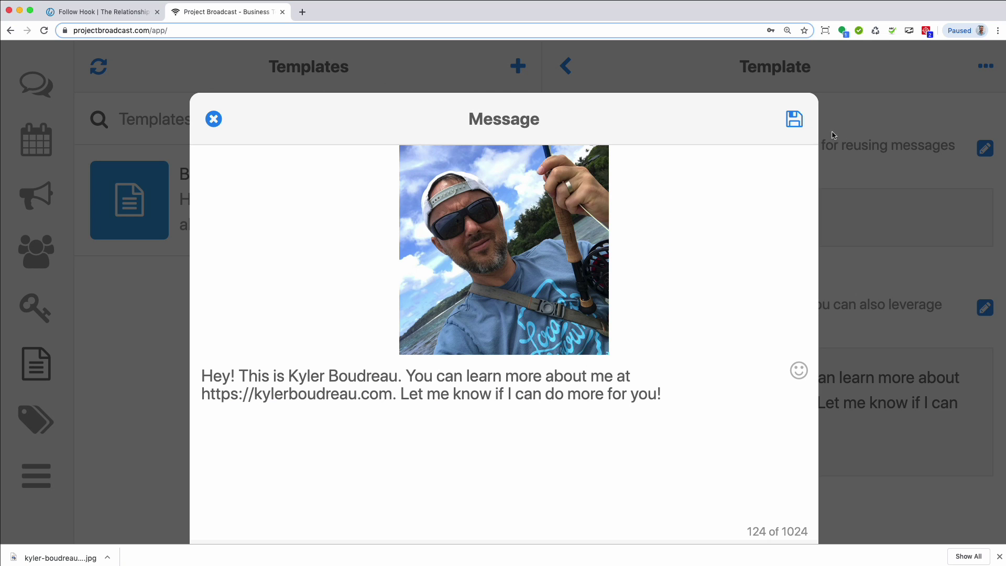
click(794, 120)
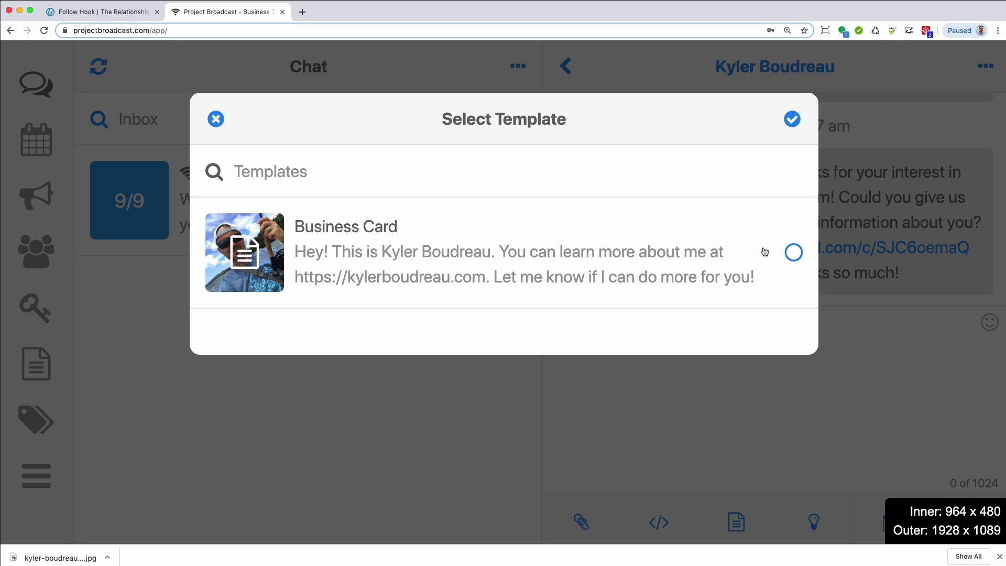
Insert the updated Business Card template into the chat and select part of its greeting.
click(793, 253)
click(792, 119)
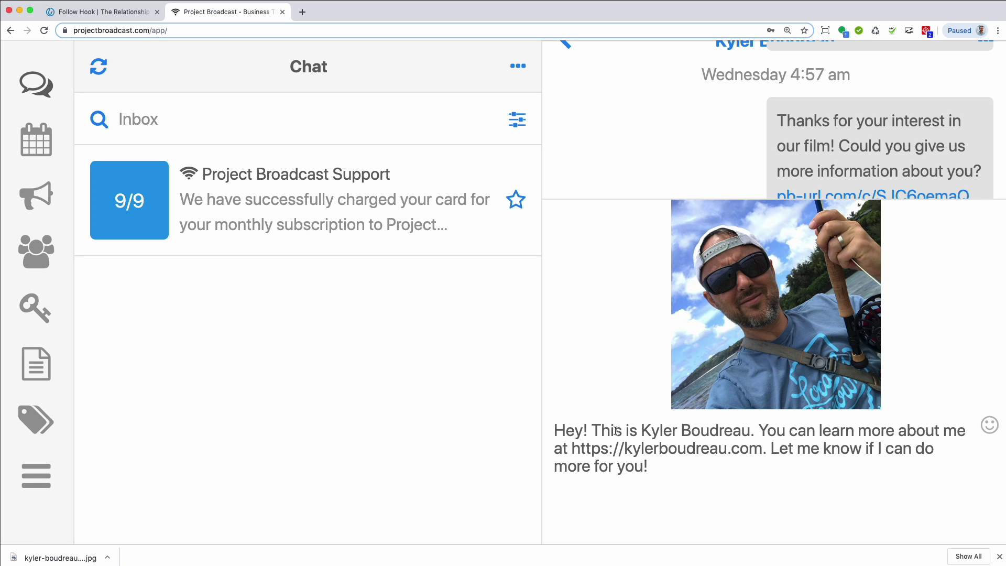
click(649, 430)
drag(649, 430, 659, 430)
drag(758, 430, 766, 430)
Change the Business Card greeting to 'Hey, {{firstName}}!' using the First Name dynamic field and save.
click(36, 364)
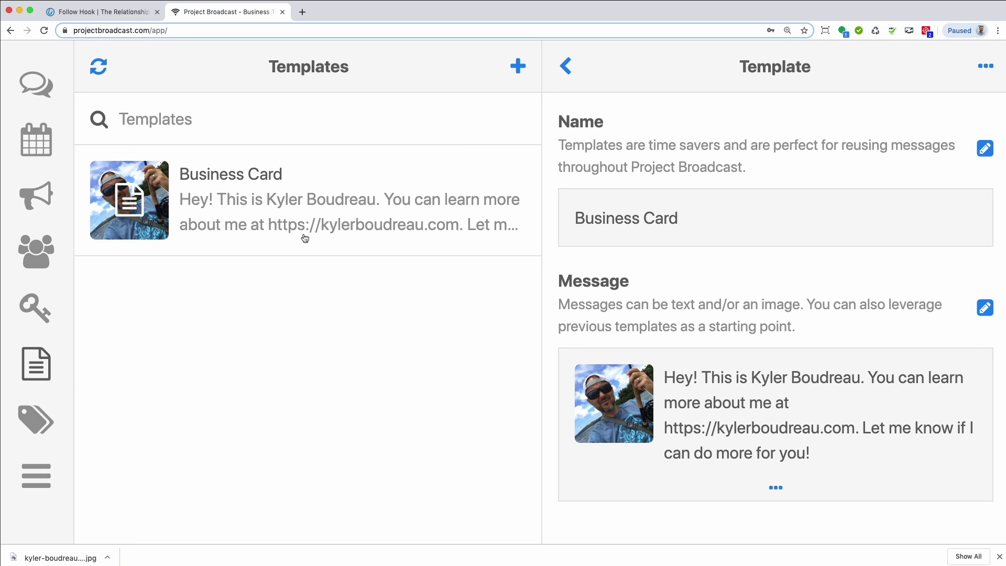
click(984, 307)
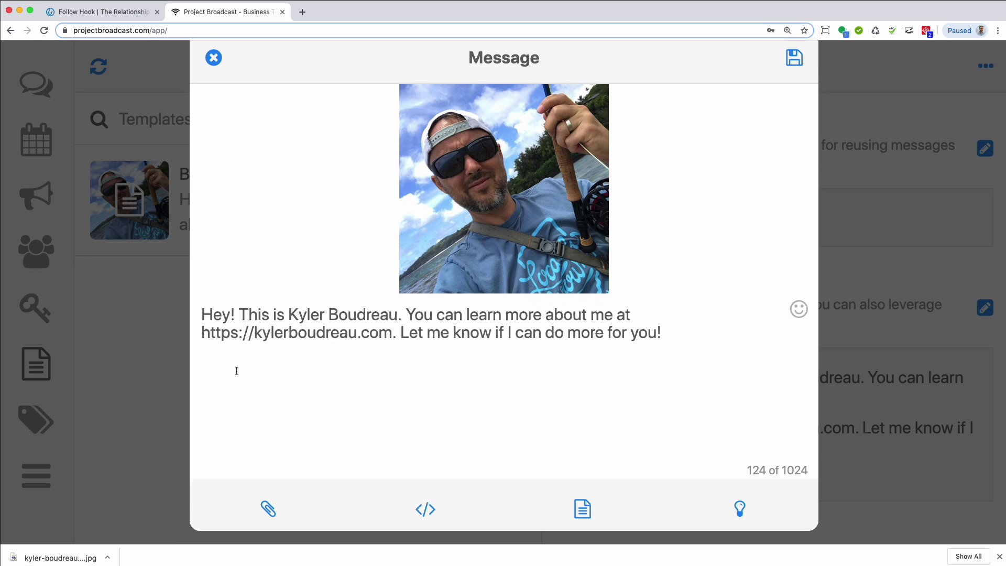
click(232, 315)
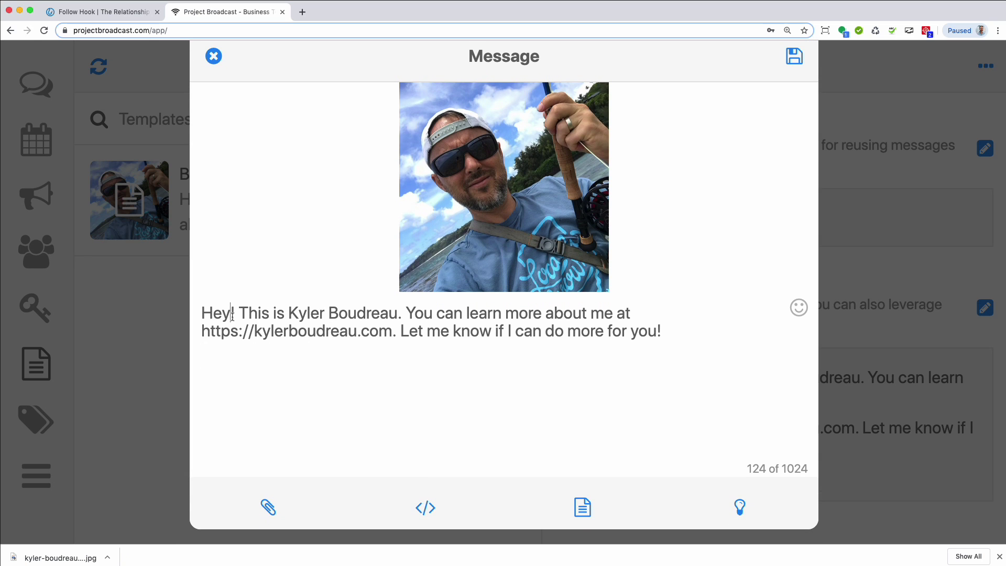
text(,)
click(427, 507)
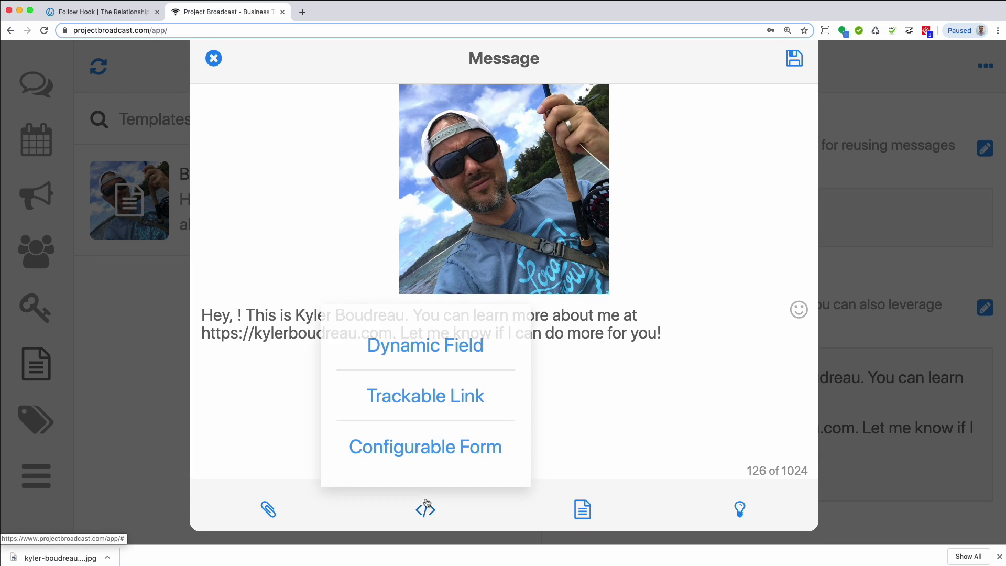
click(436, 337)
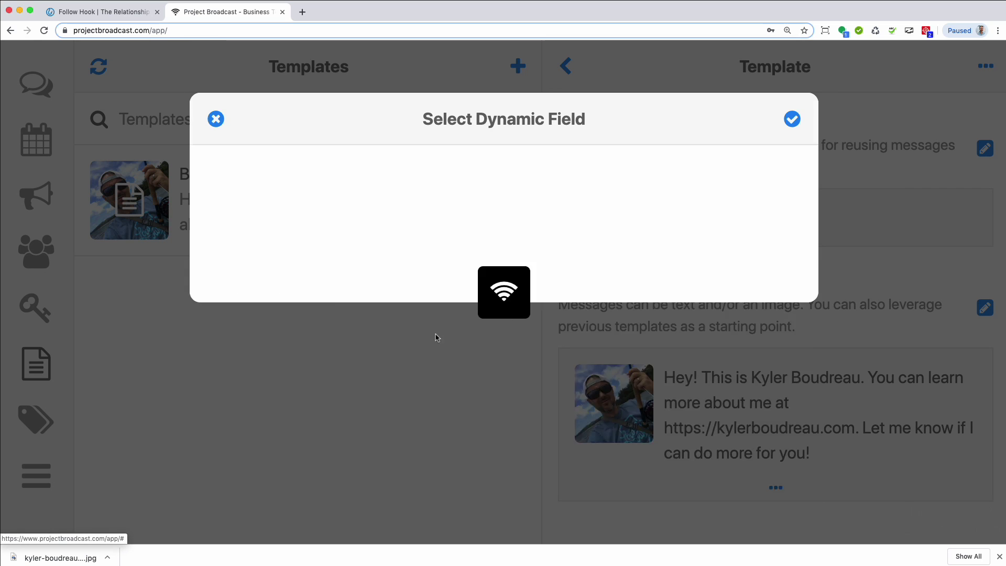
click(793, 200)
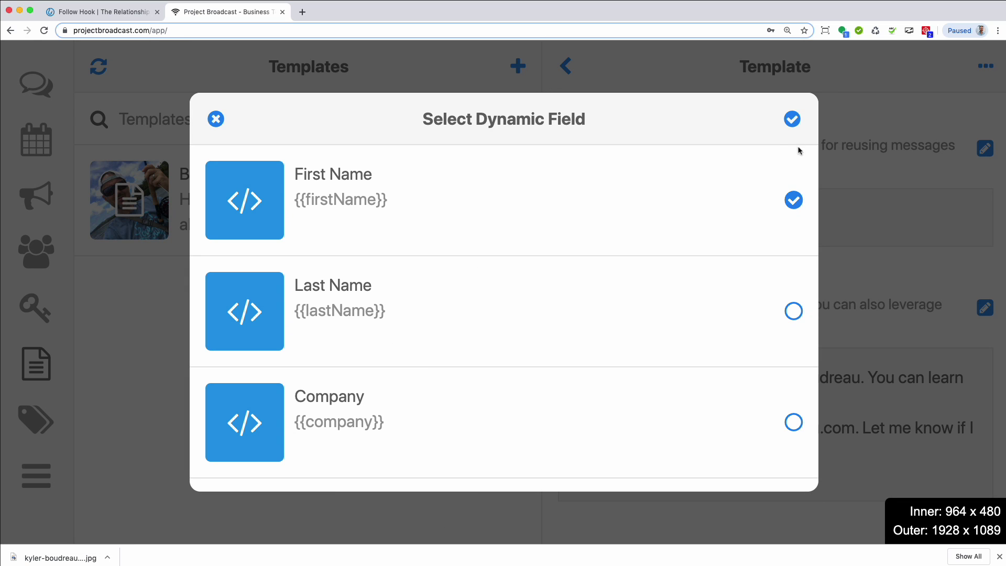
click(792, 120)
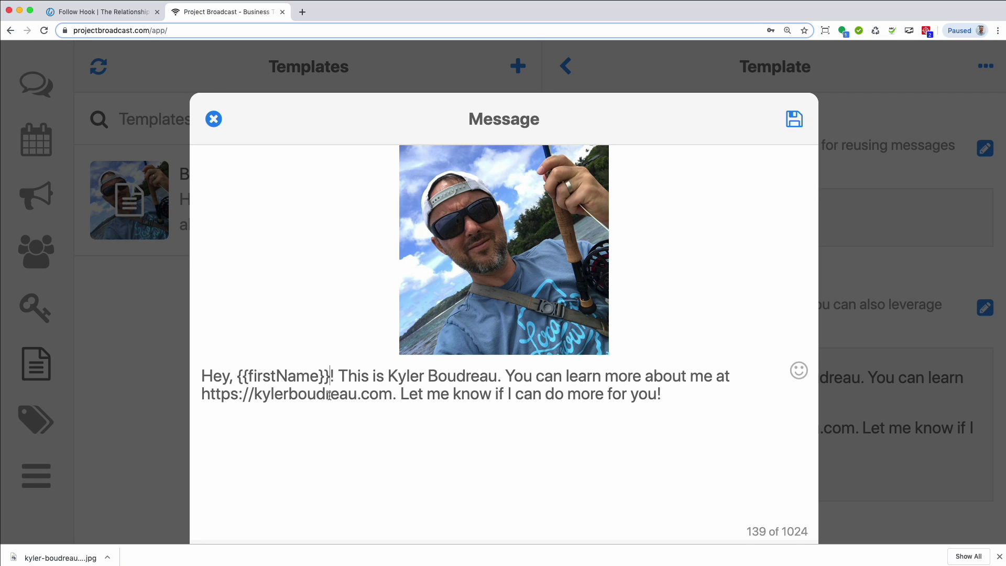
scroll(576, 419, down, 3)
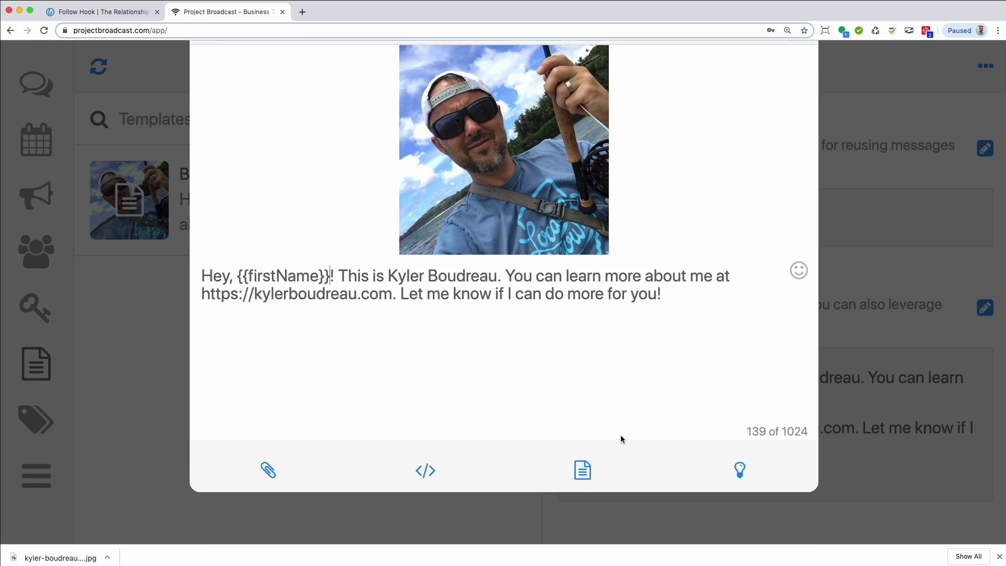
scroll(622, 438, up, 3)
click(791, 119)
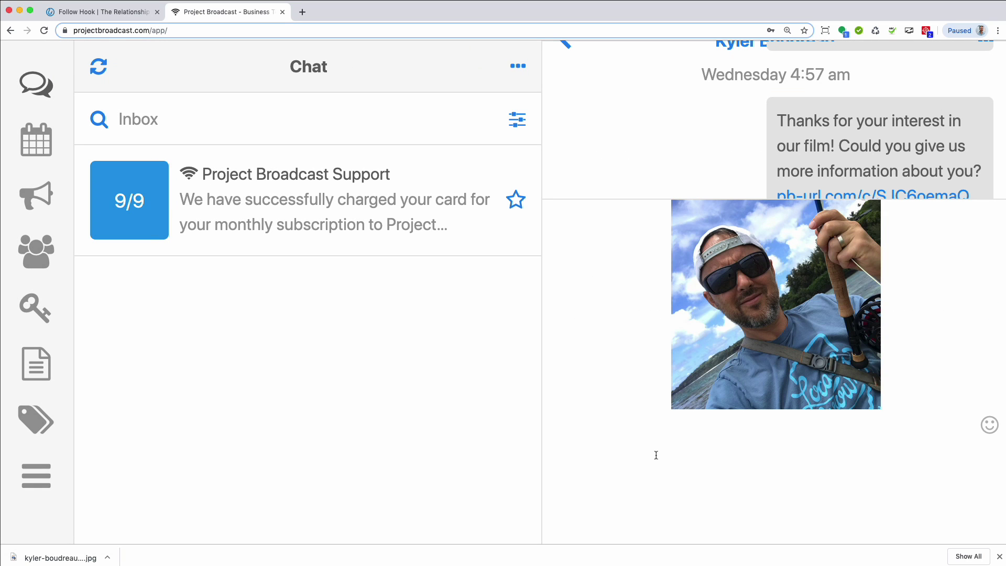
Clear the chat draft's text and remove its photo.
key(super+a)
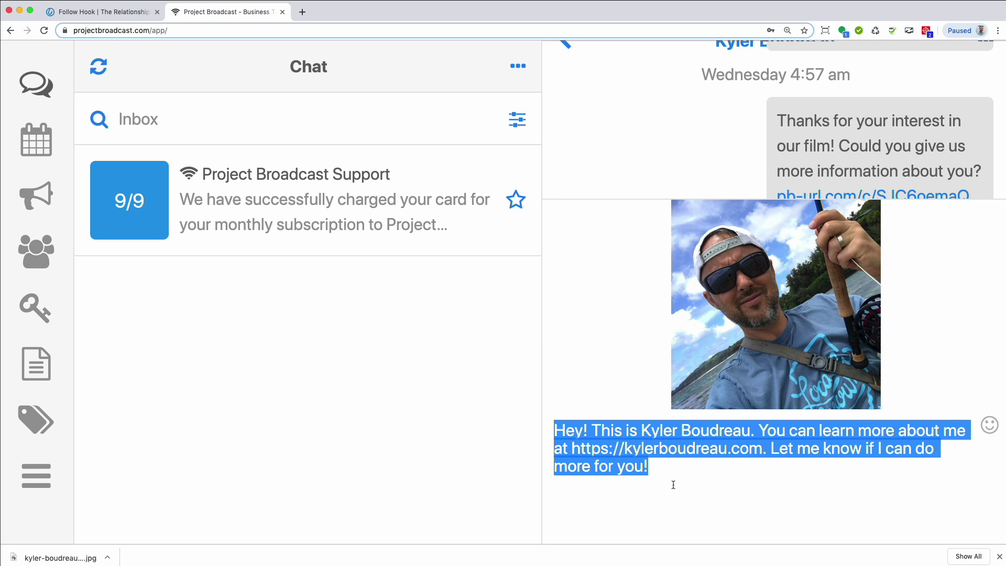
key(BackSpace)
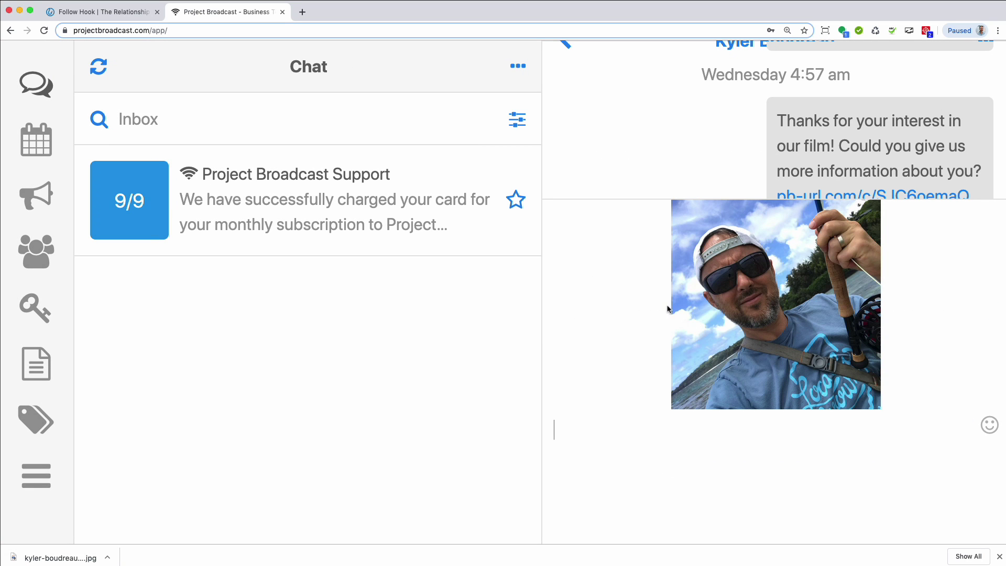
click(739, 303)
click(711, 236)
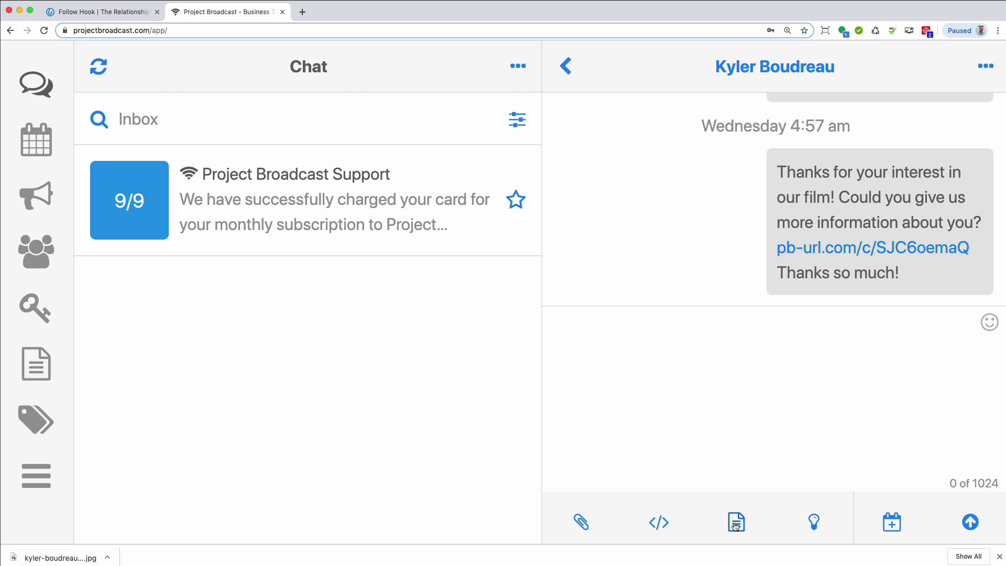
Insert the personalised Business Card template into the empty draft.
click(736, 522)
click(793, 252)
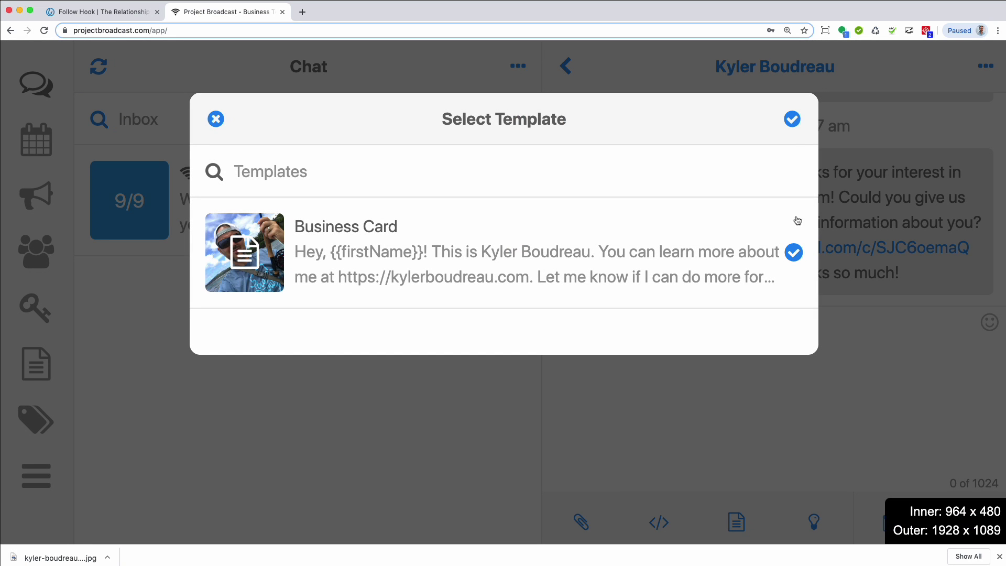
click(791, 119)
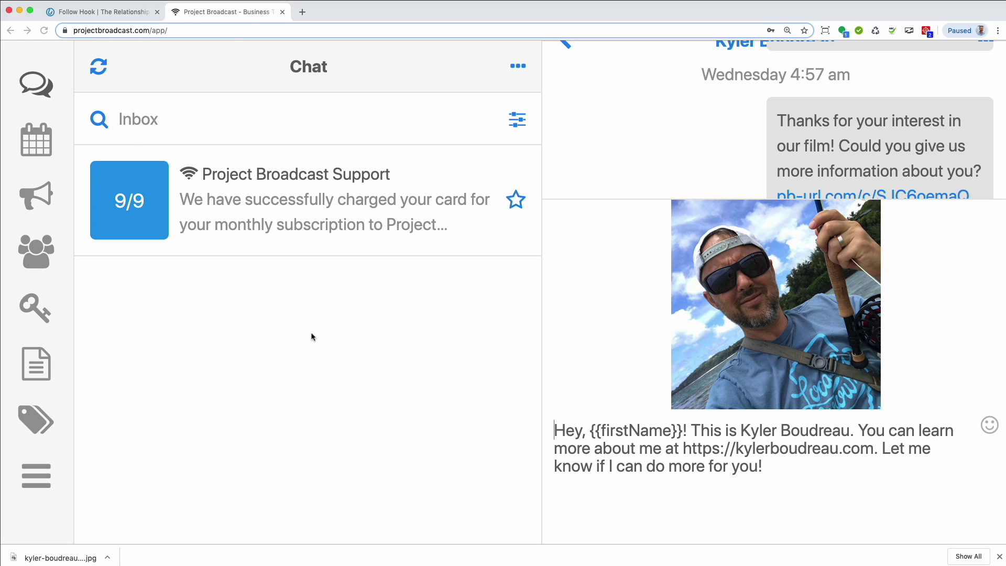
Delete the Business Card template from the Templates list and confirm.
click(36, 363)
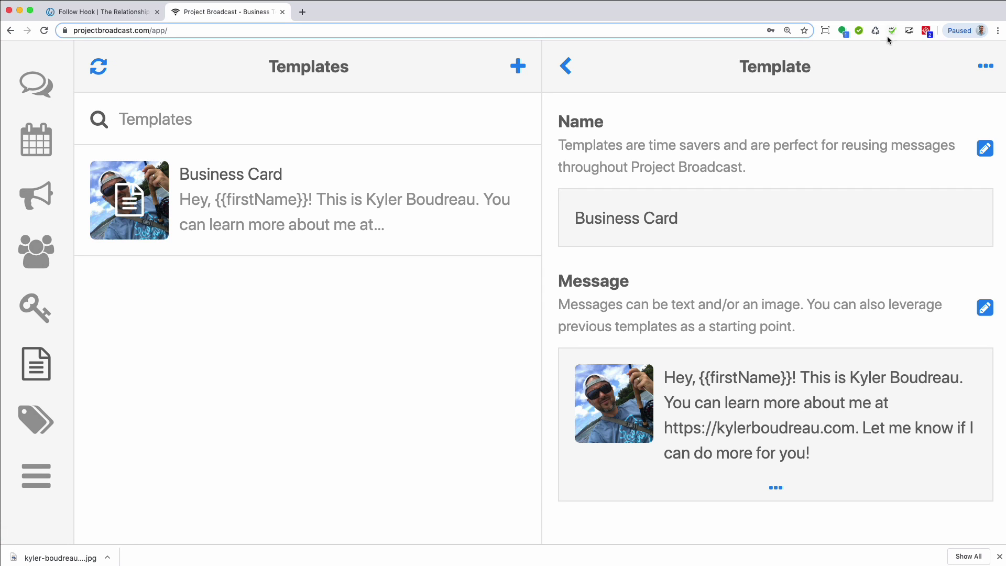
click(986, 67)
click(895, 140)
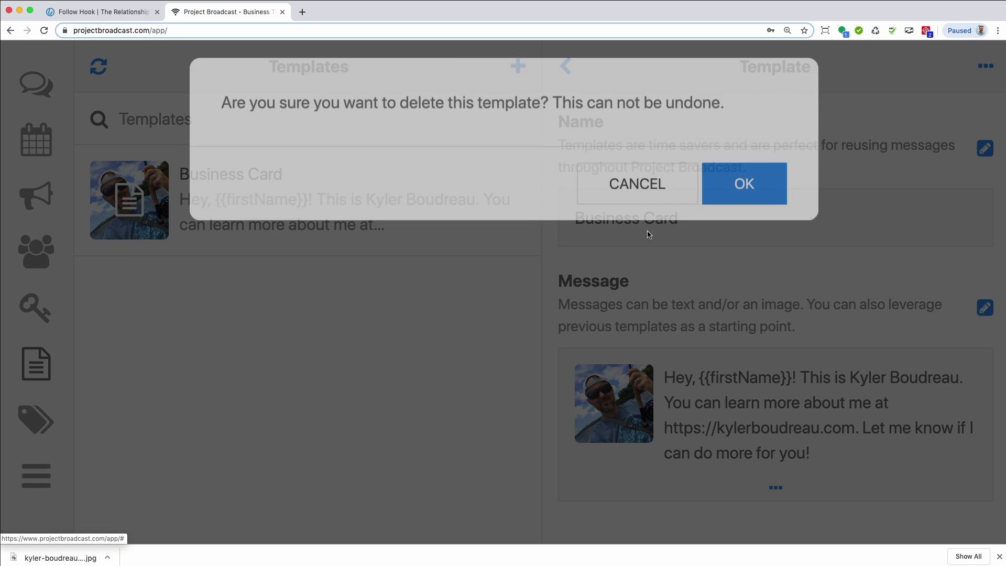
click(714, 226)
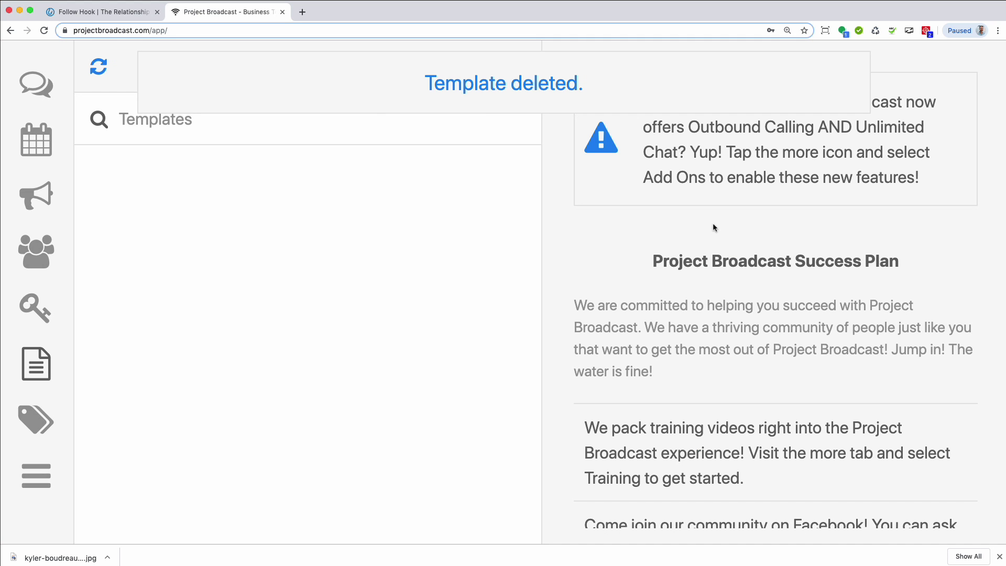